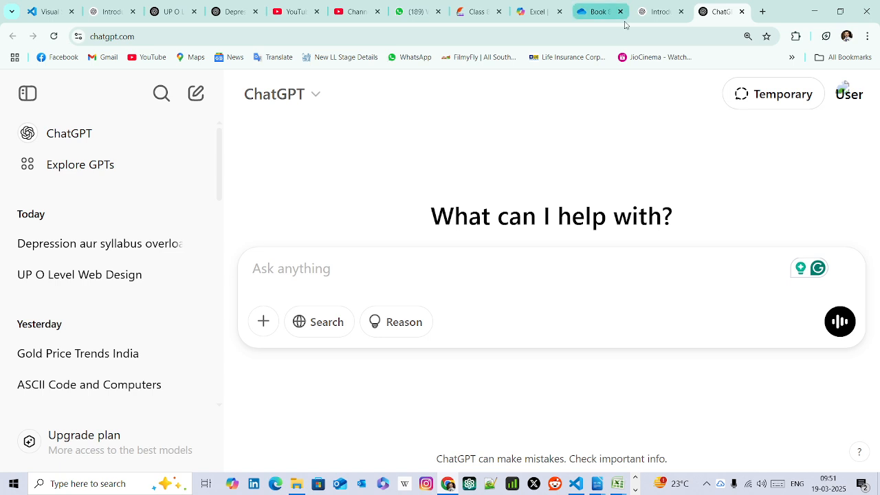
Step: Download HINDI EXCEL.pdf from the open WhatsApp Web chat and show it in its download folder
click(416, 8)
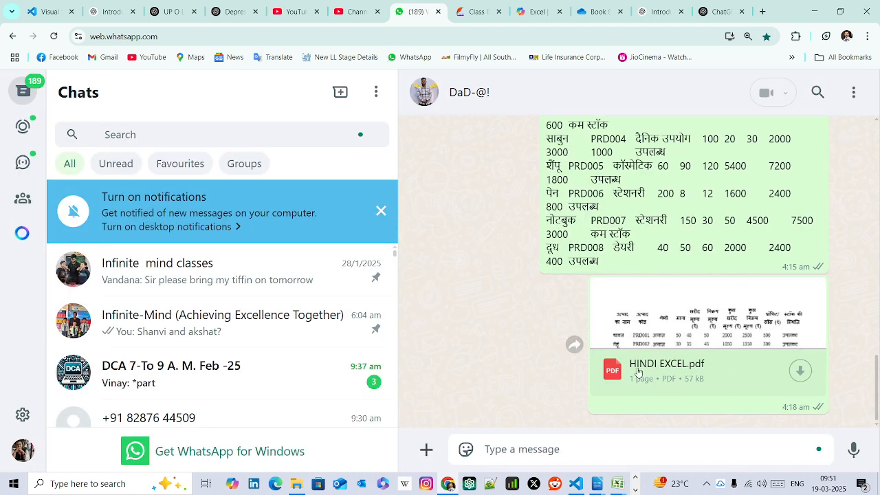
click(801, 371)
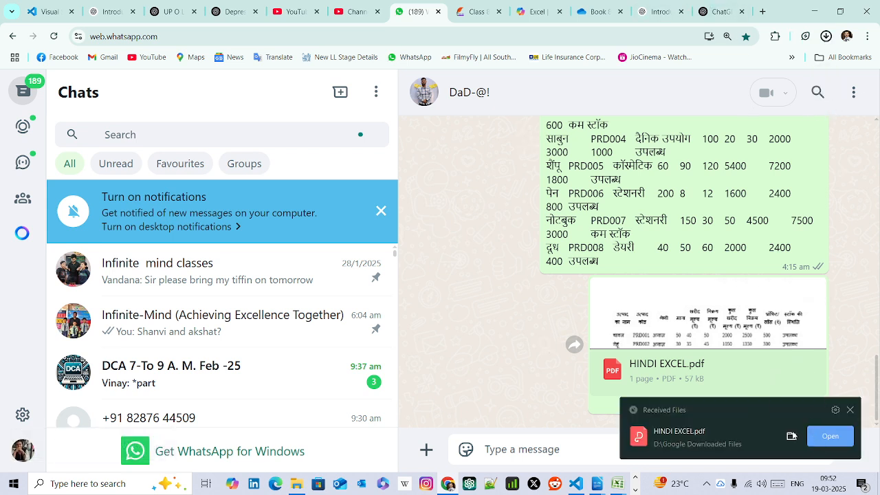
click(792, 437)
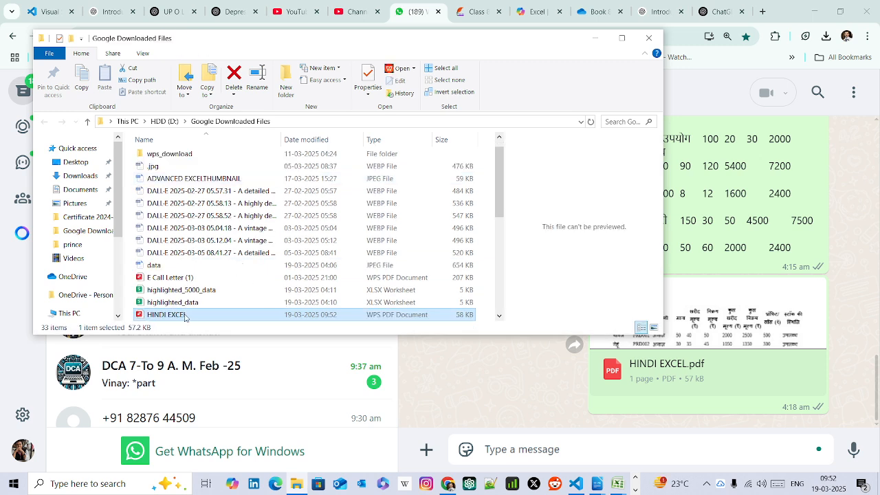
click(597, 35)
Step: Switch to ChatGPT and attach HINDI EXCEL.pdf from the Google Downloaded Files folder to a new prompt
click(709, 9)
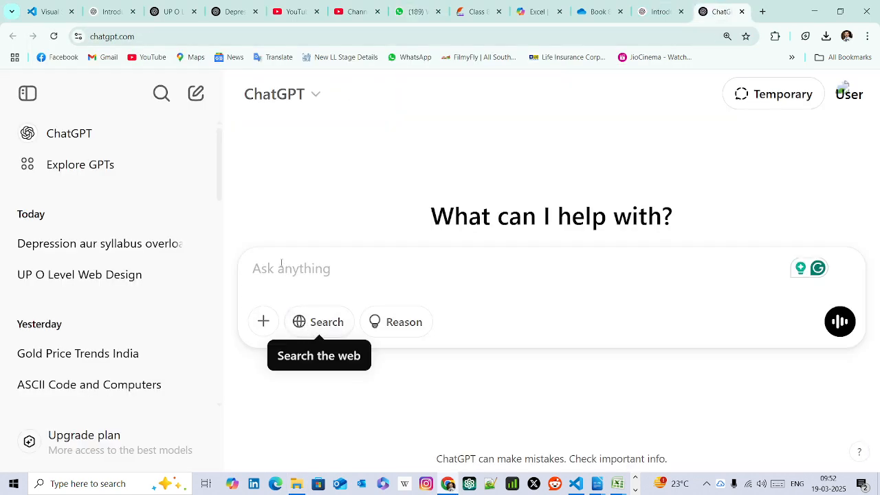
click(266, 326)
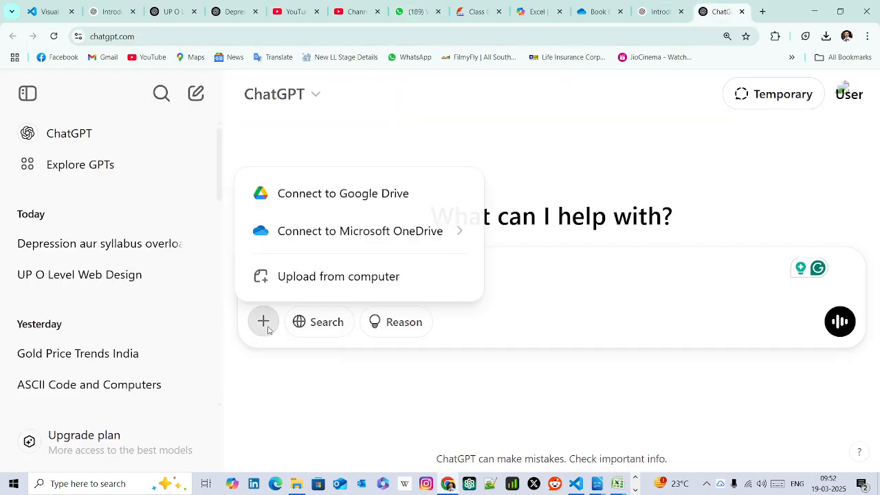
click(334, 279)
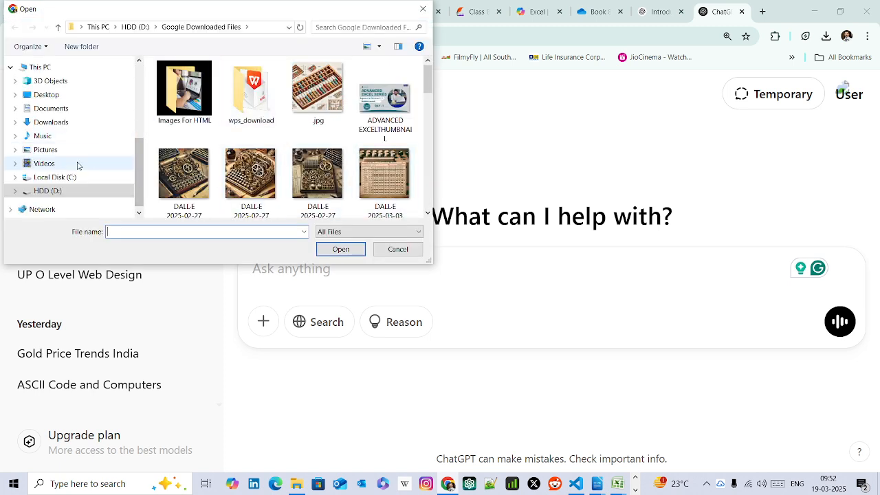
drag(141, 152, 139, 95)
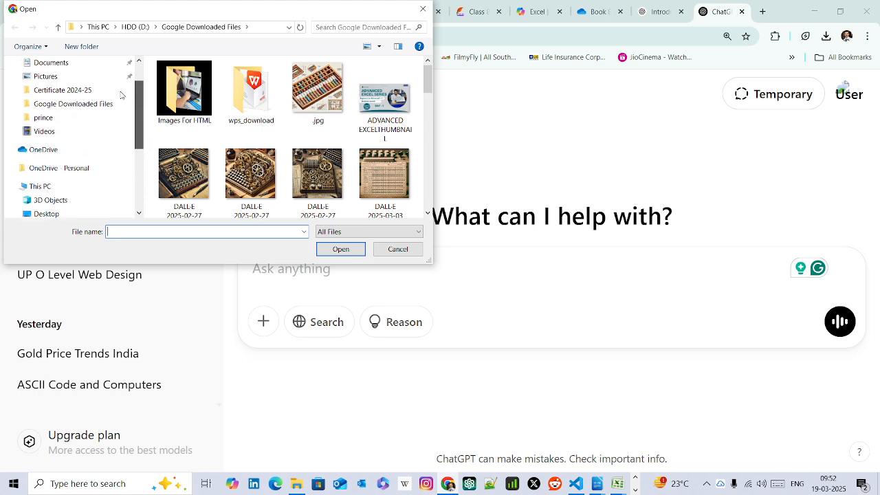
click(80, 107)
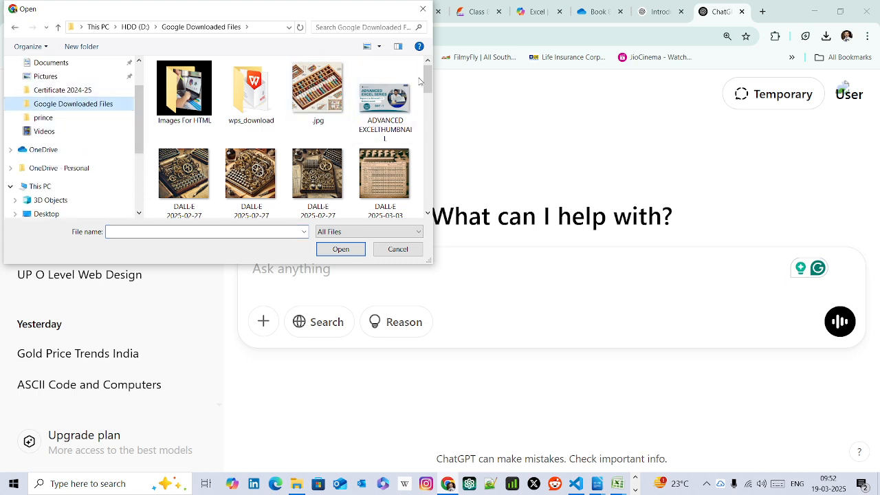
drag(427, 82, 421, 124)
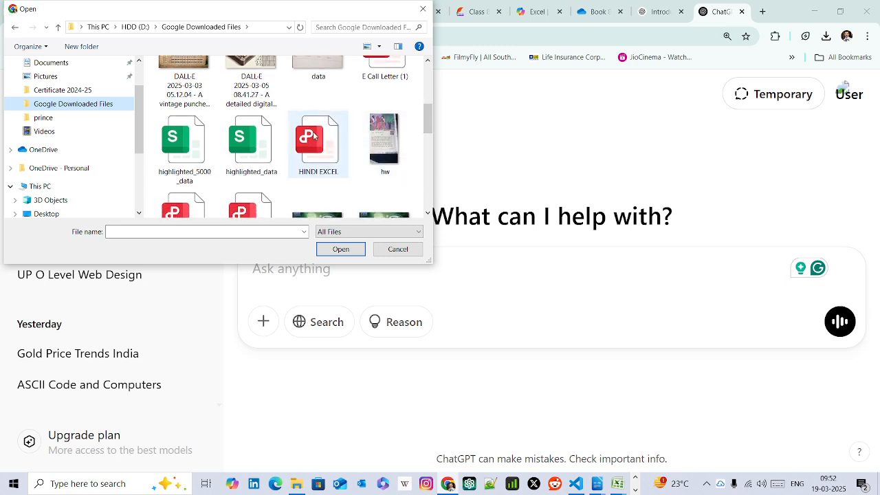
click(314, 135)
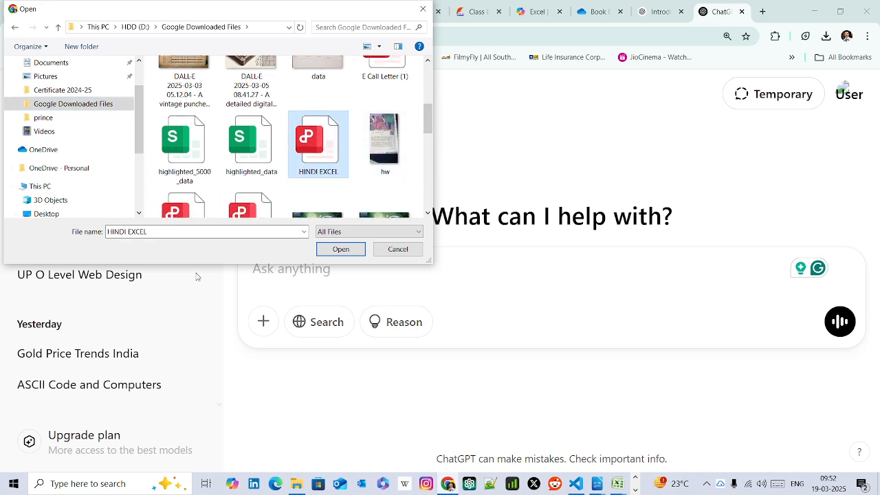
click(330, 249)
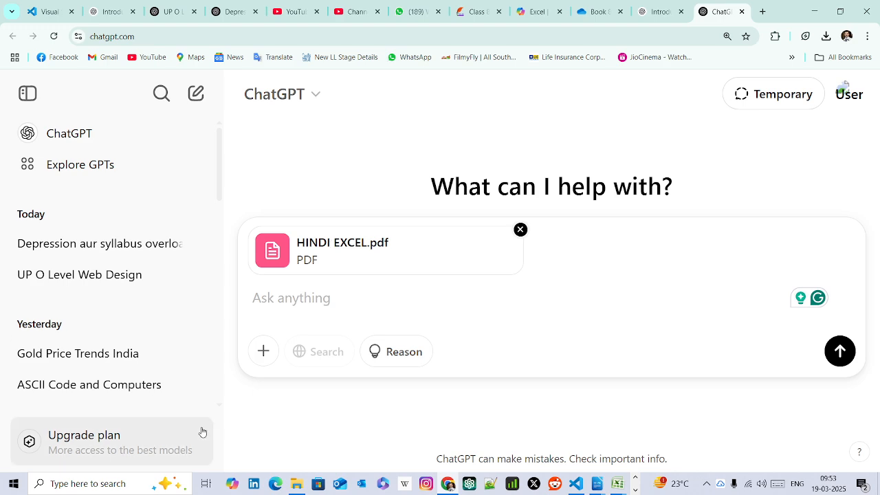
Step: Open HINDI EXCEL.pdf from the Google Downloaded Files folder in WPS to examine its Hindi product table
key(alt+Tab)
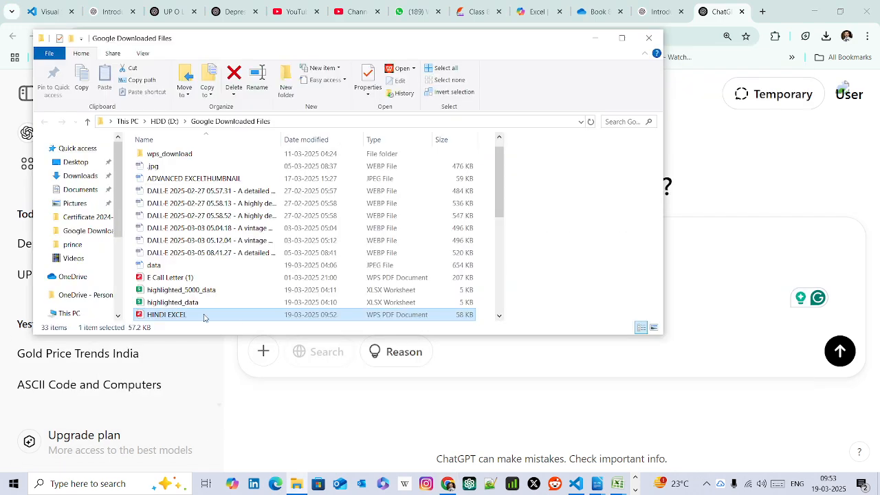
click(203, 316)
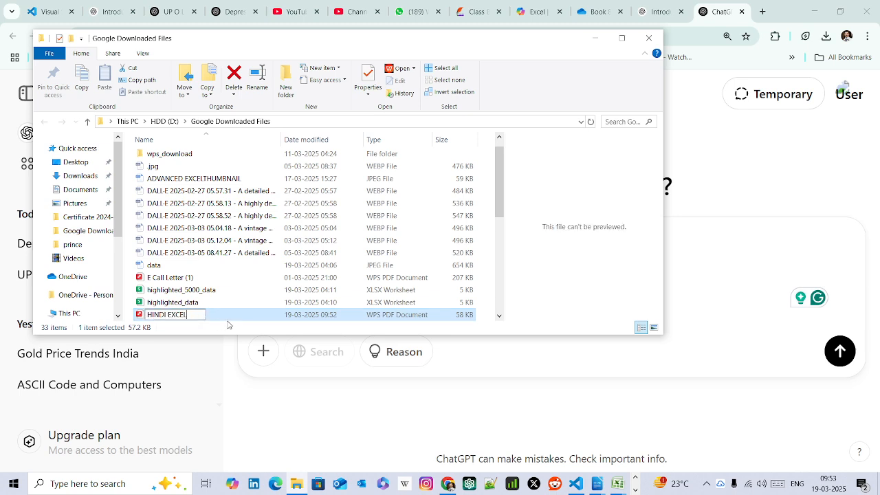
double_click(226, 317)
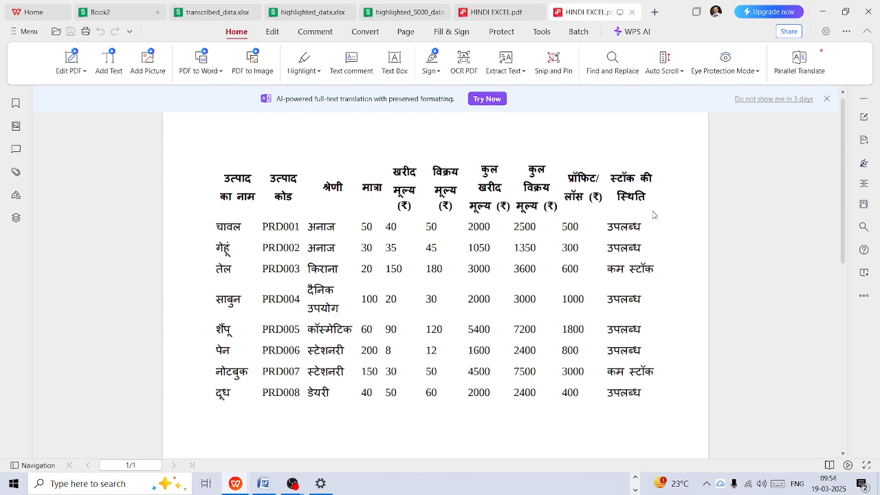
Step: Return to ChatGPT and send the prompt "hey chat gpt please translate the data into english language" with the attached PDF
key(alt+Tab)
key(alt+Tab)
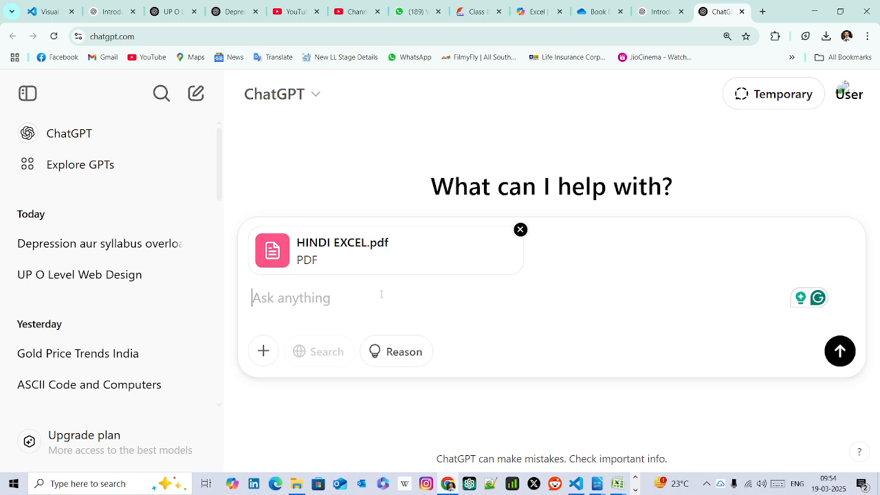
text(hey chat gpt)
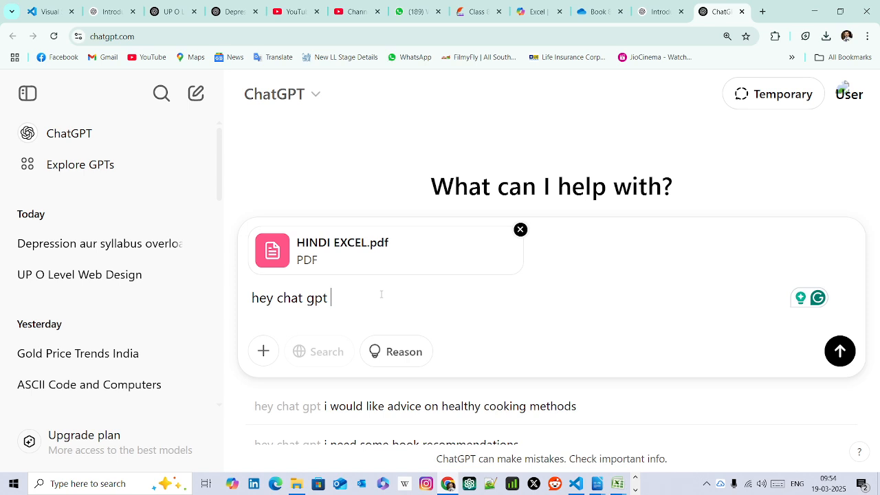
key(shift+Tab)
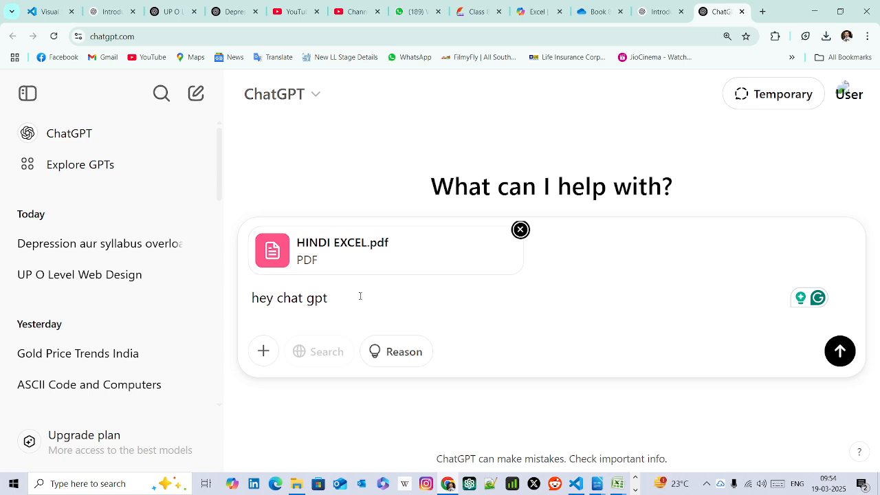
click(359, 296)
text(PLEAS)
key(BackSpace)
key(BackSpace)
key(BackSpace)
key(BackSpace)
key(BackSpace)
text(ple)
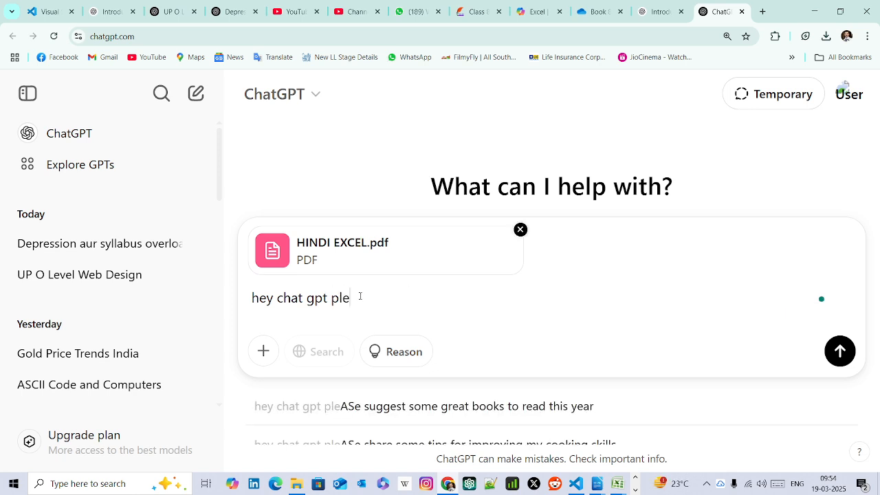
text(ase con)
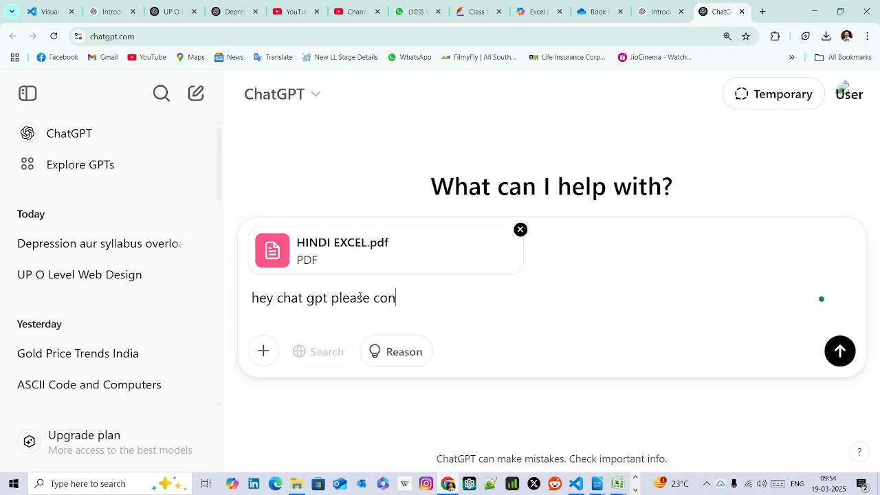
text(vert)
key(BackSpace)
key(BackSpace)
key(BackSpace)
key(BackSpace)
key(BackSpace)
key(BackSpace)
key(BackSpace)
text(translate the dat)
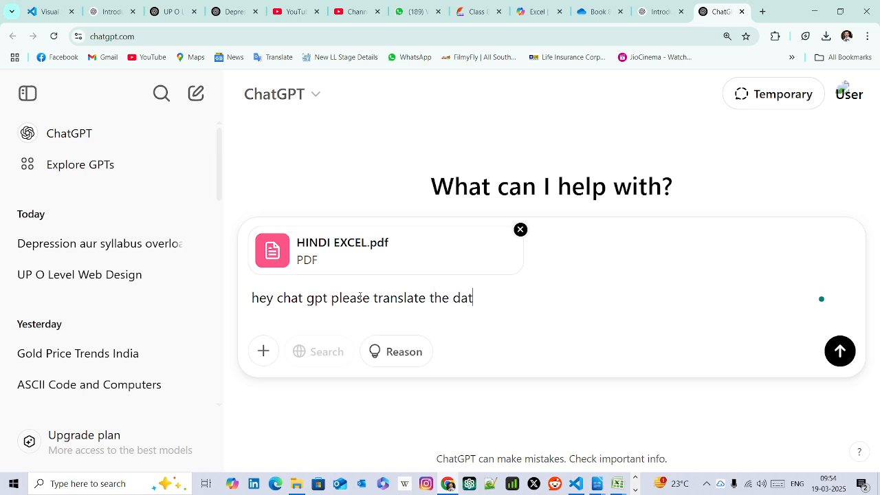
text(a into english language)
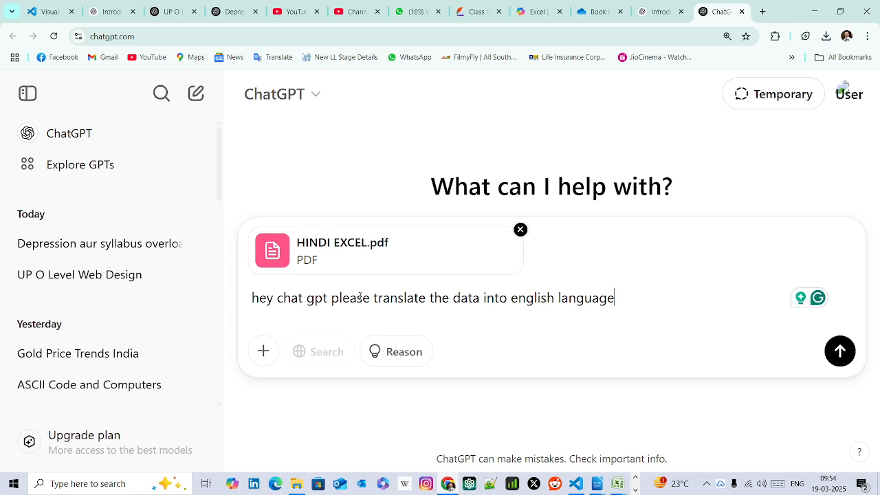
key(Return)
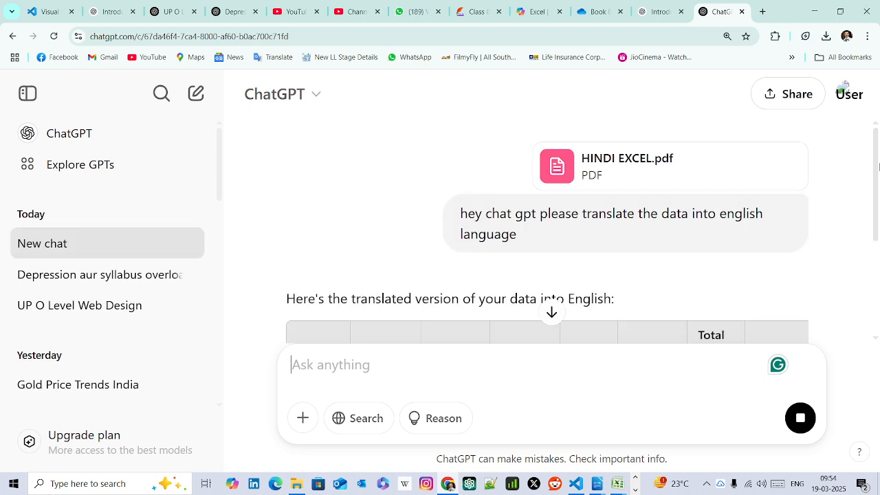
Step: Review the English product table in the reply through to its last row and dismiss the low-battery notice
drag(875, 187, 878, 246)
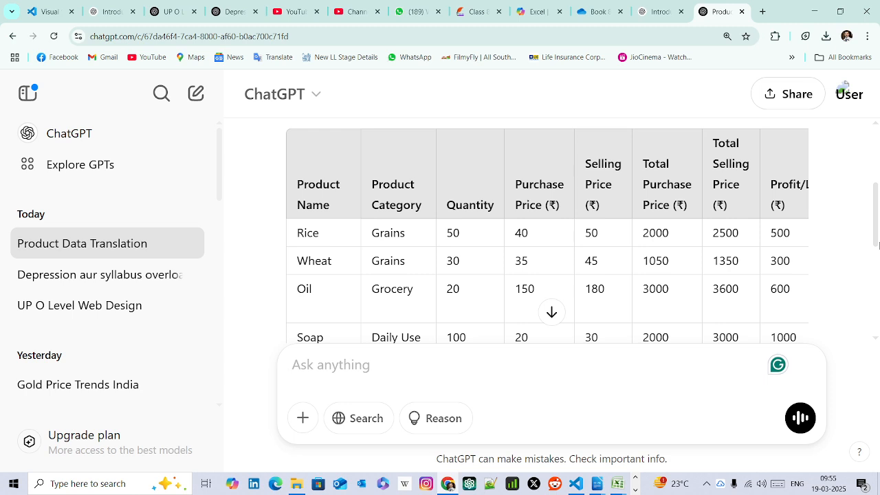
scroll(878, 227, down, 1)
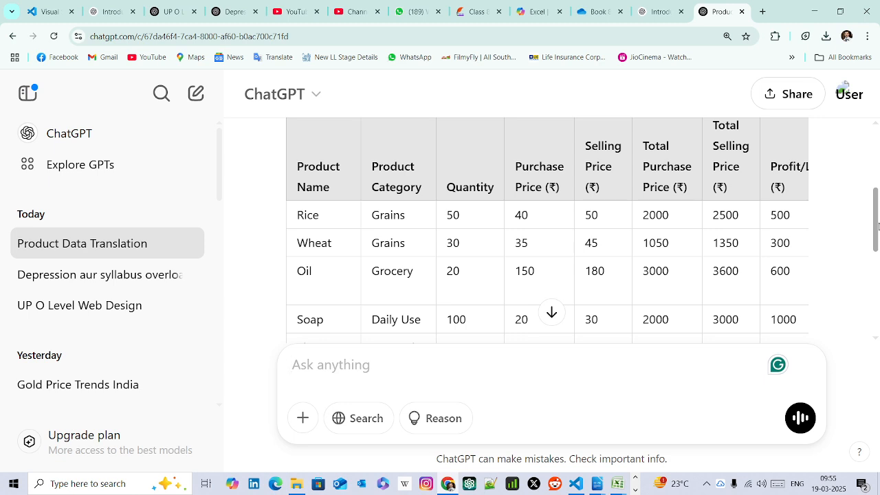
scroll(877, 227, down, 5)
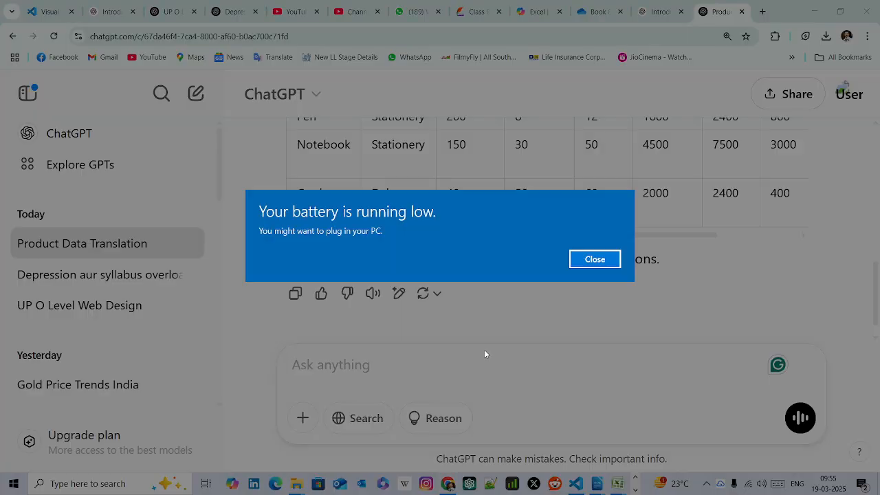
click(595, 259)
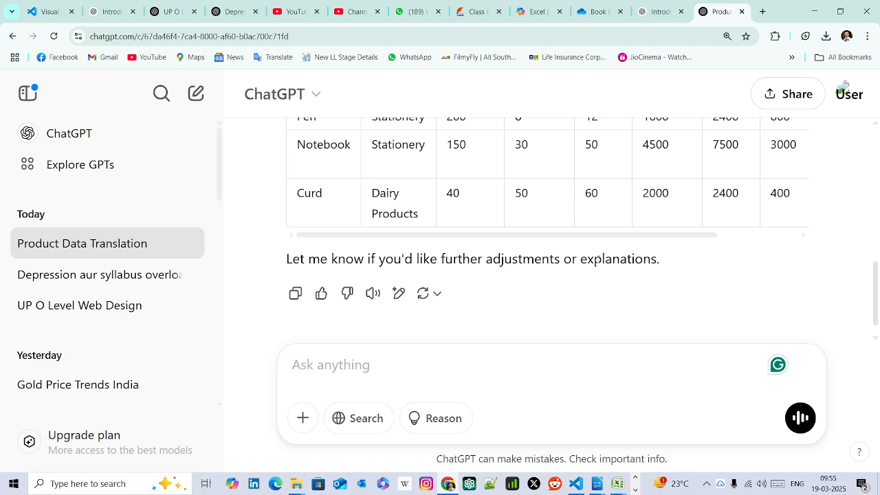
Step: Send the follow-up prompt "yes please provide me an excel file also for the data and highlight with yellow color of item names"
text(yes)
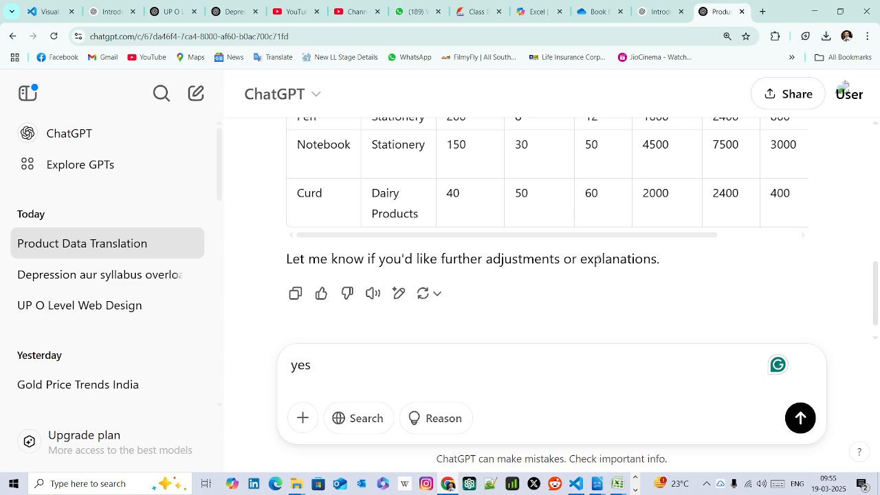
text( please pro)
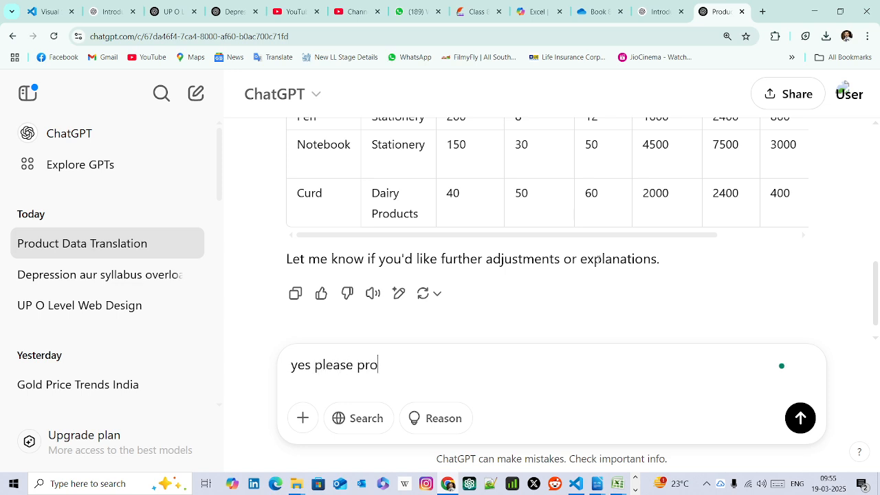
text(vide ,e)
key(BackSpace)
key(BackSpace)
text(me)
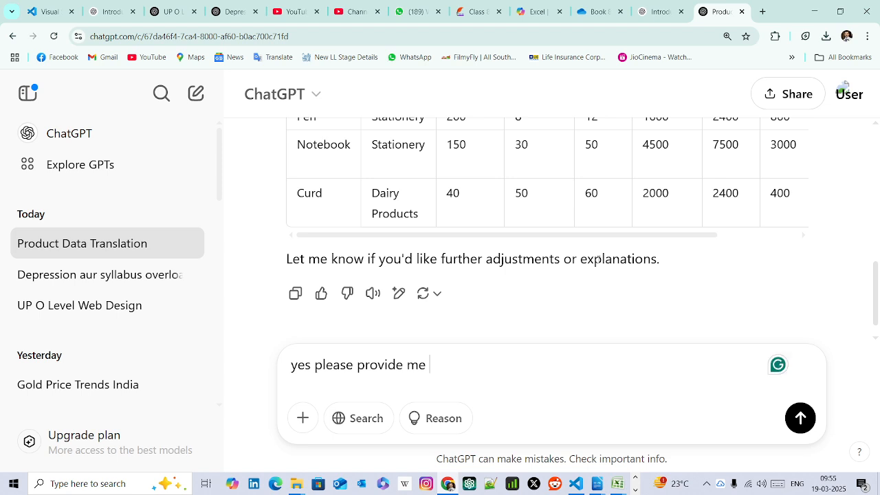
text( an excel)
text(file a)
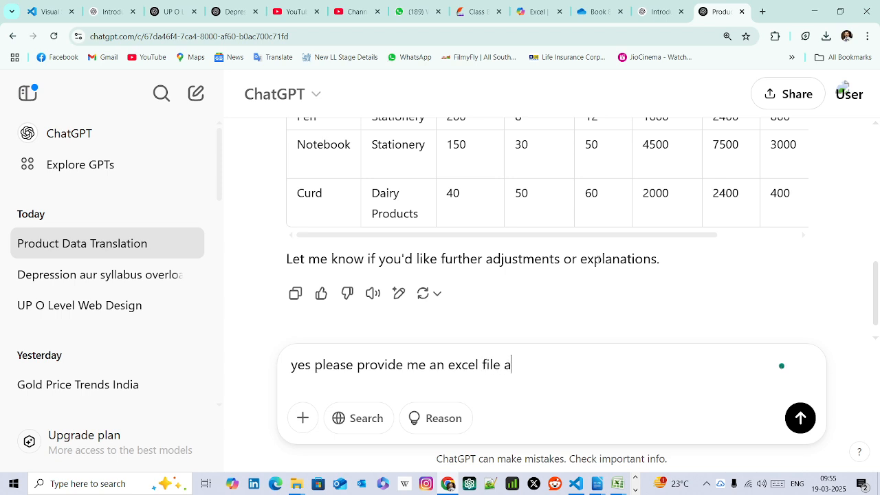
text(lso for the data a)
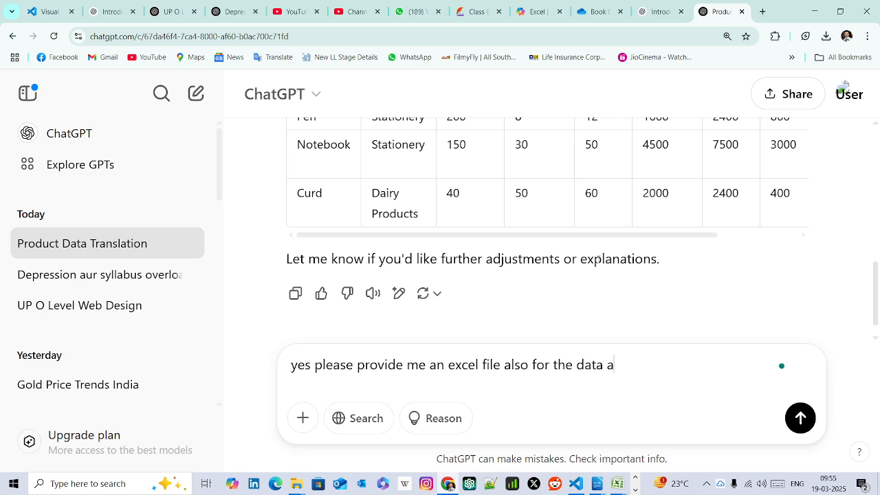
text(nd highlight)
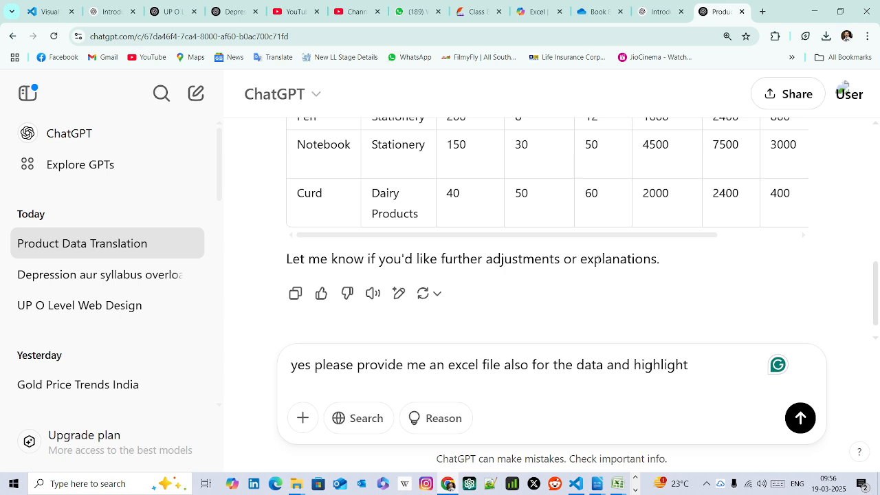
text( with yell)
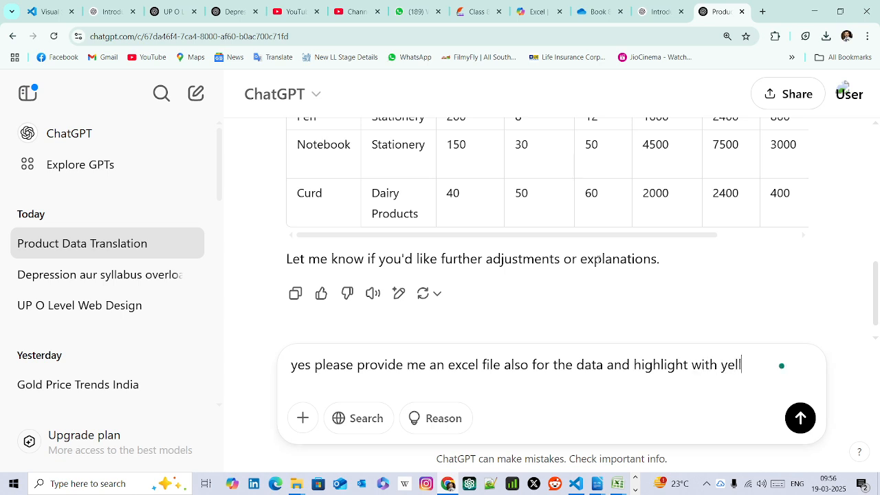
text(ow )
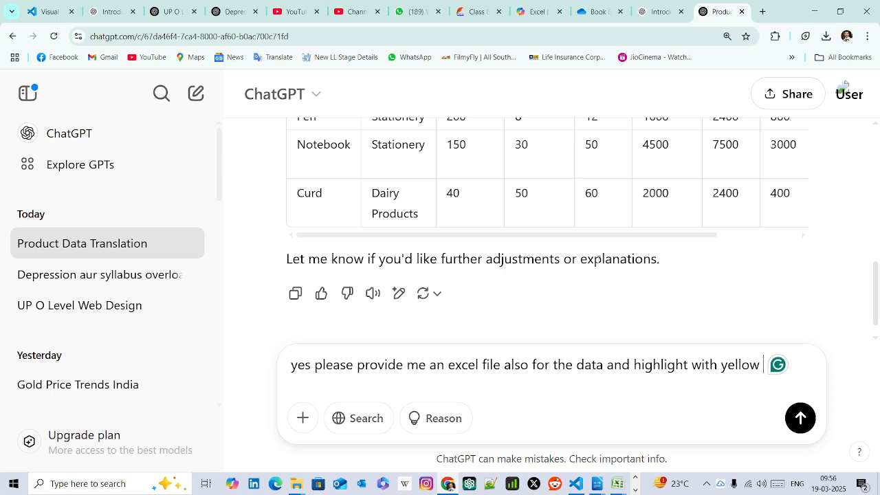
text(color)
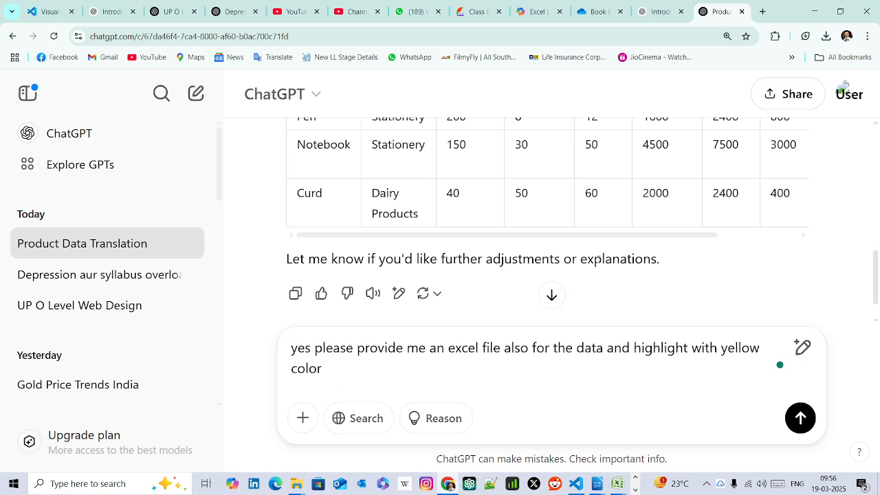
text( of item names)
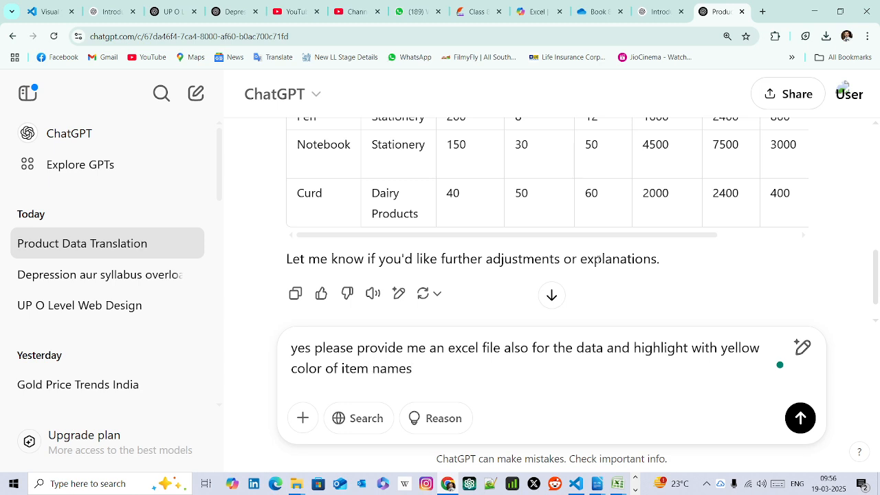
key(Return)
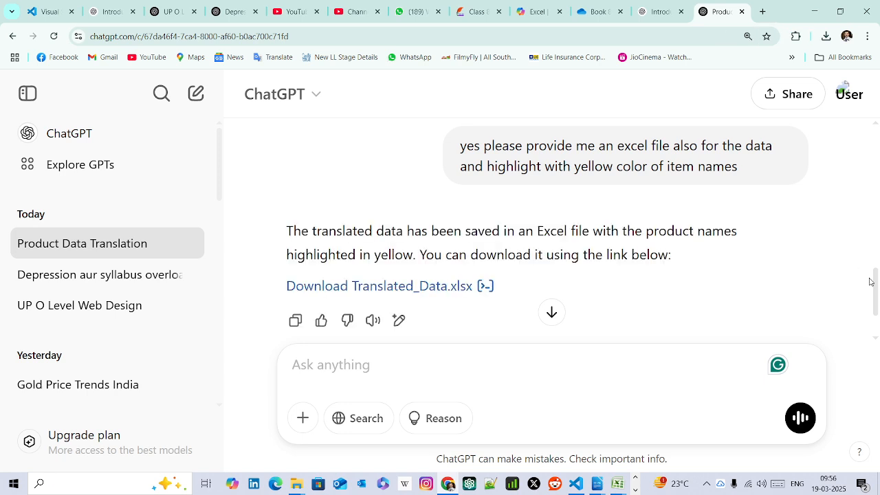
Step: Download Translated_Data.xlsx from the ChatGPT reply and open it in WPS Office
drag(876, 284, 878, 293)
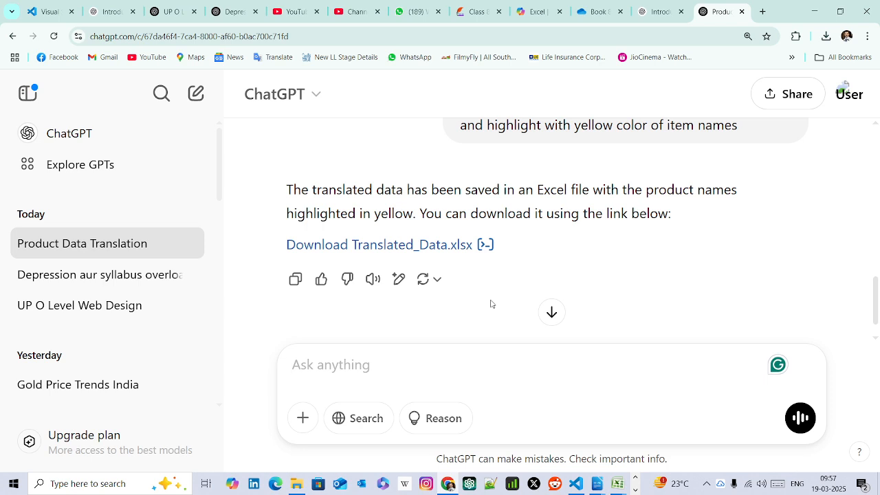
click(341, 247)
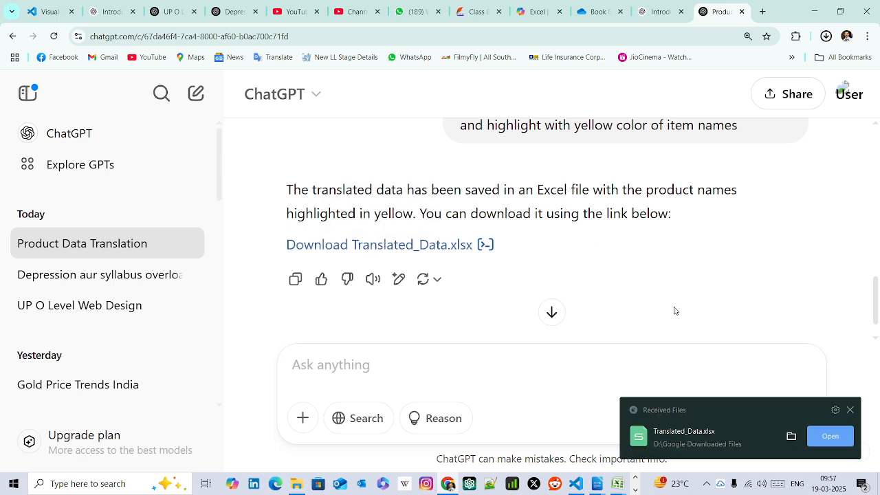
click(827, 437)
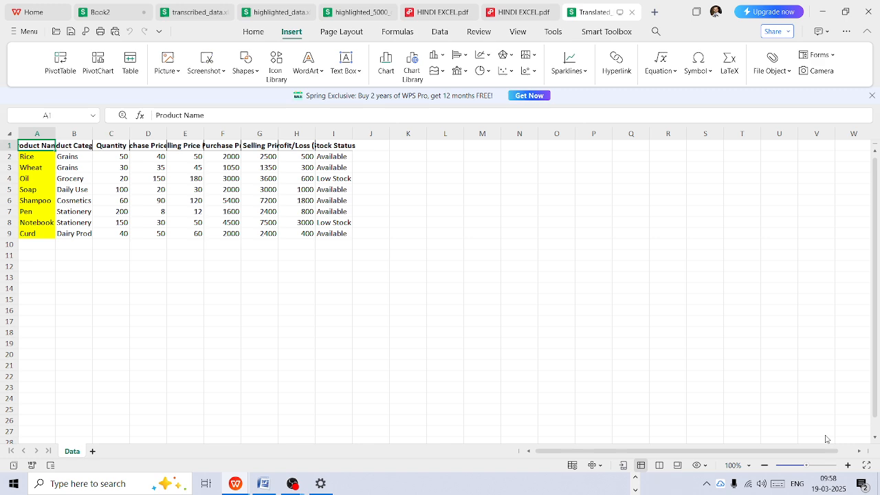
Step: Switch from the Translated_Data.xlsx workbook to another open window
key(alt+Tab)
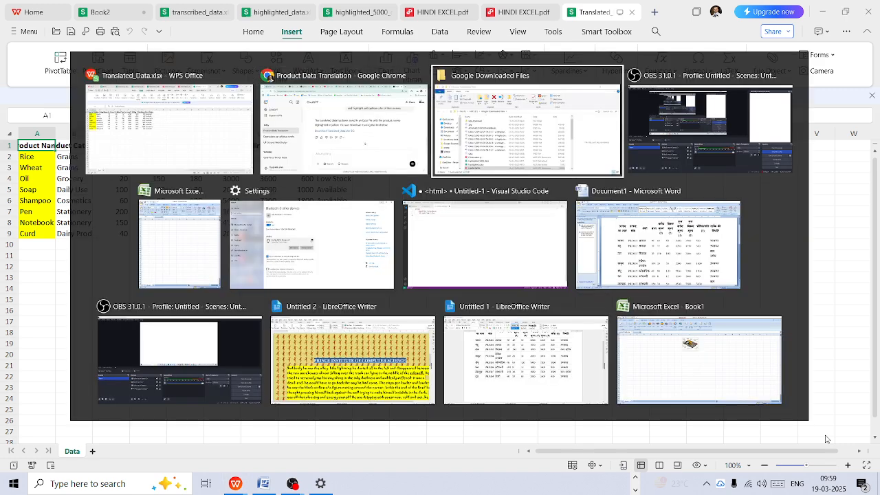